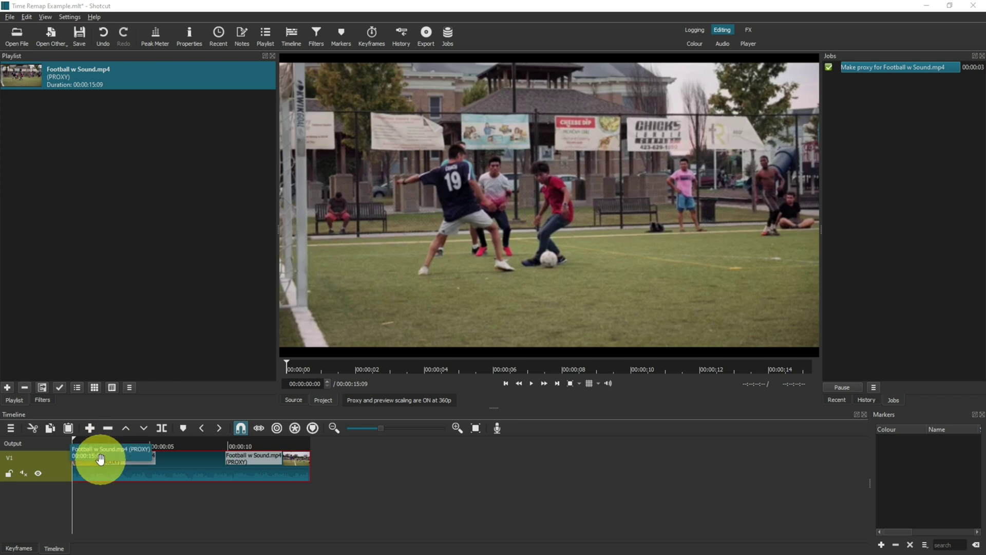
Add the Time Remap filter to the football clip and preview it playing
click(155, 465)
click(316, 34)
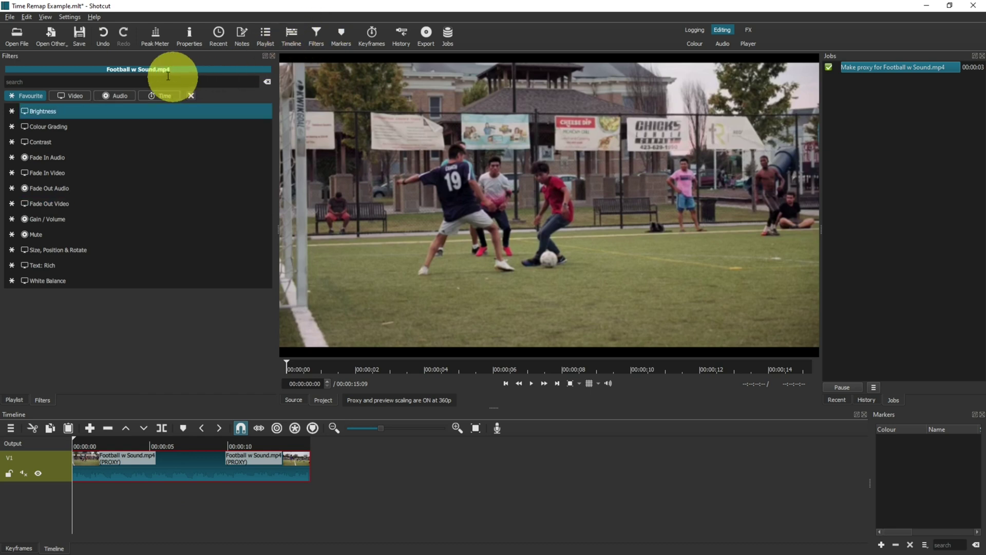
click(44, 83)
text(time)
click(47, 111)
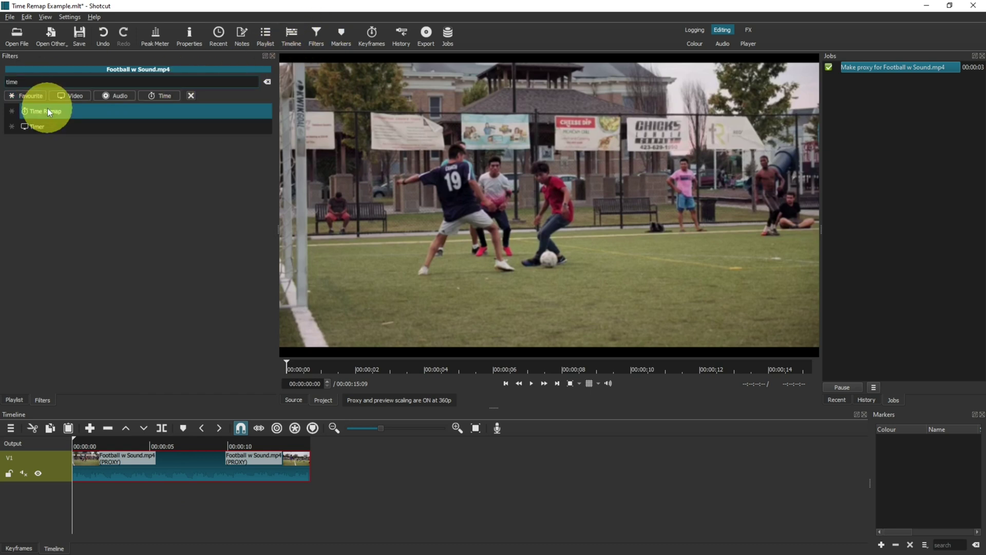
click(48, 111)
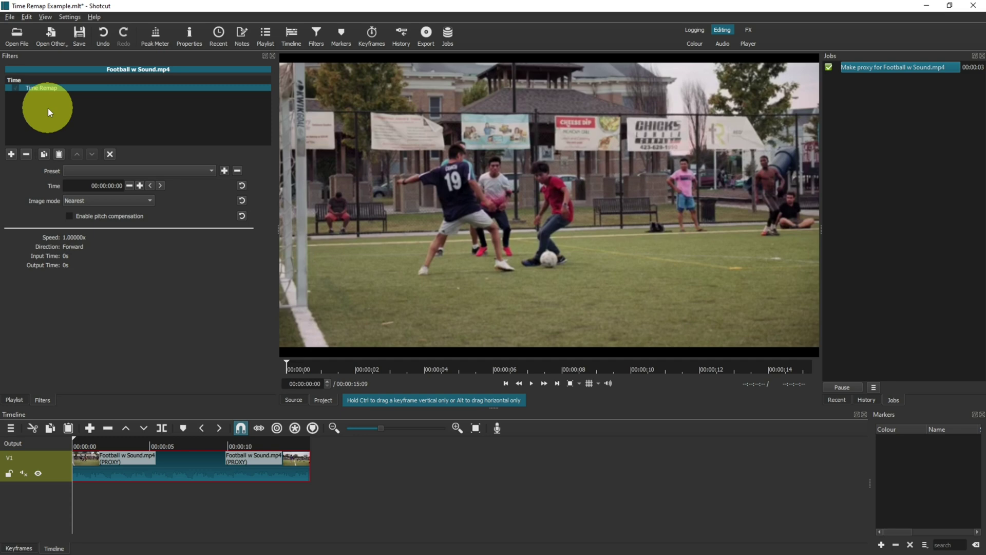
click(530, 383)
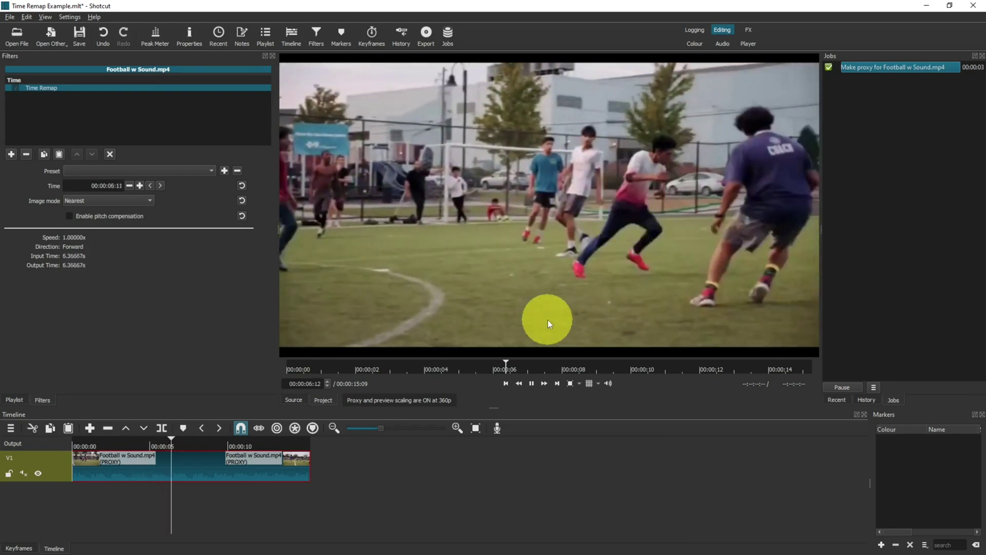
Stop playback at the start and show the Time Remap keyframe curve
key(Home)
click(371, 33)
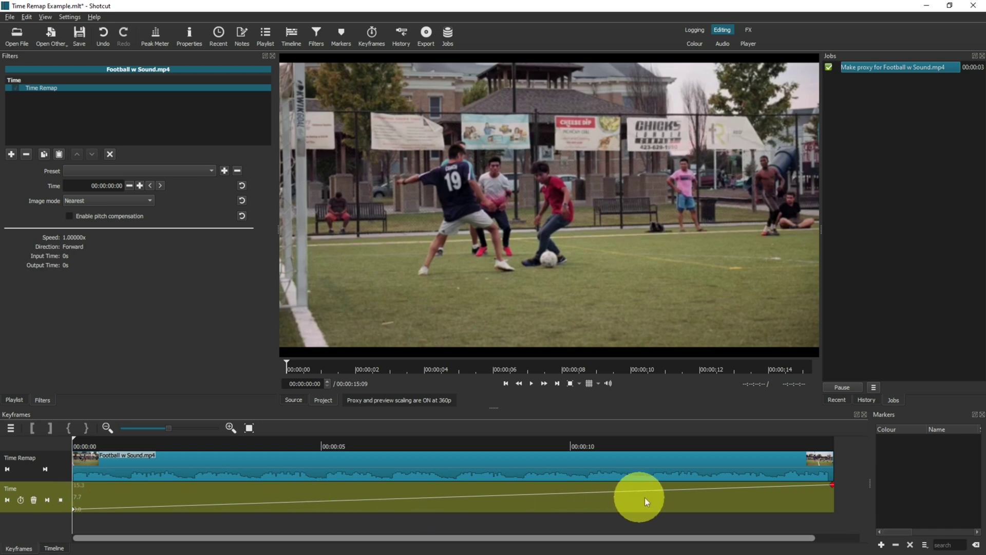
Drag the end time keyframe in to about 2.5 s and preview the faster clip
click(835, 490)
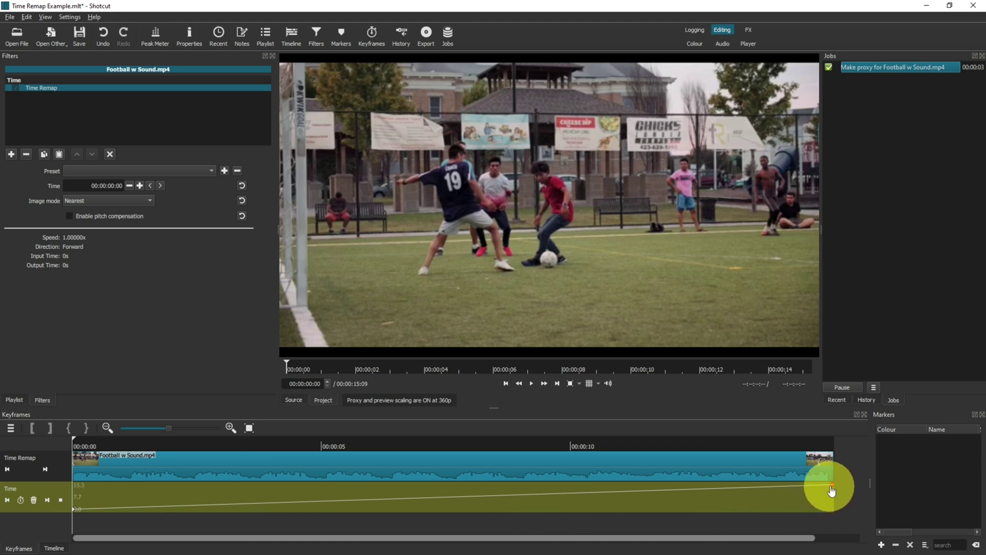
drag(828, 484, 211, 490)
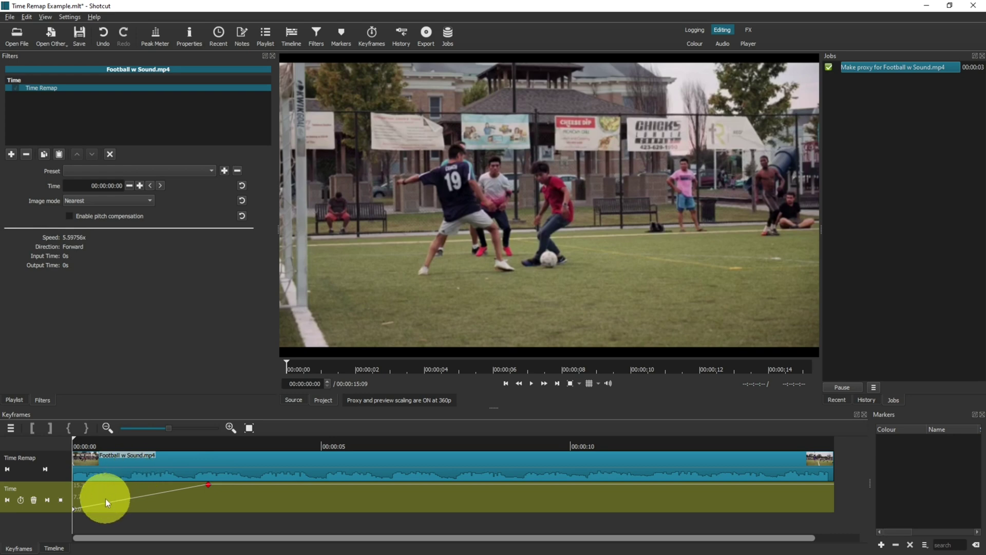
click(533, 384)
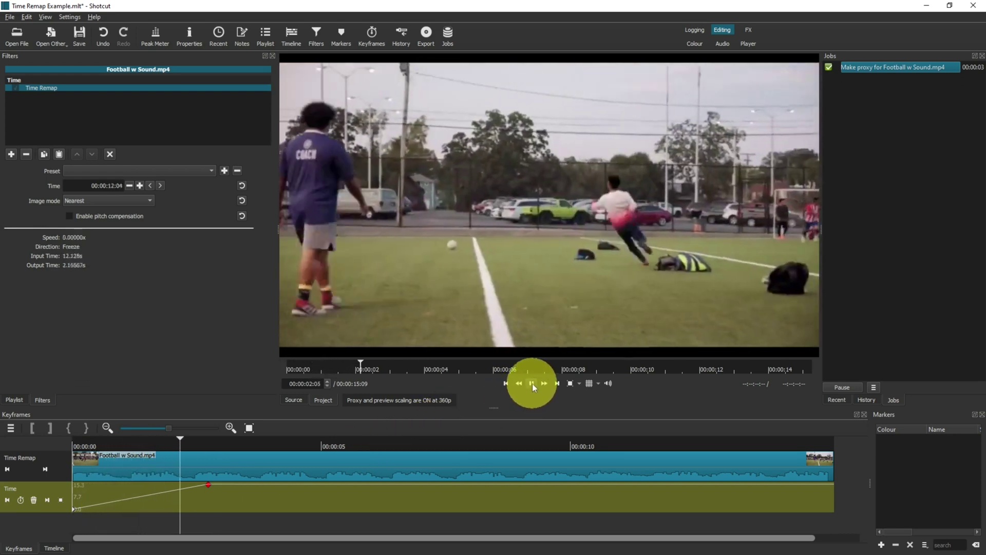
click(533, 384)
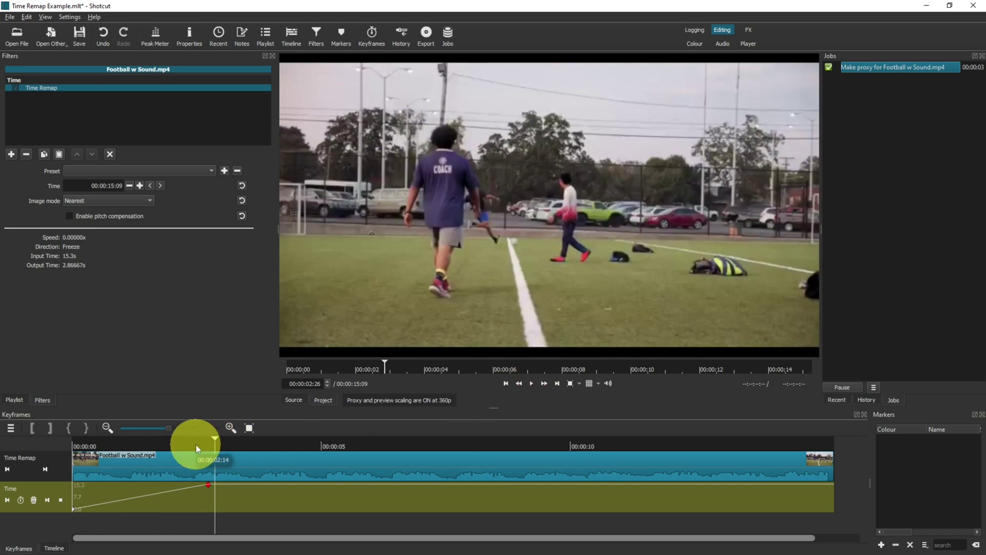
Drag the end time keyframe back to the clip's right end
mouse_move(208, 486)
mouse_down()
mouse_move(578, 485)
mouse_move(840, 430)
mouse_up()
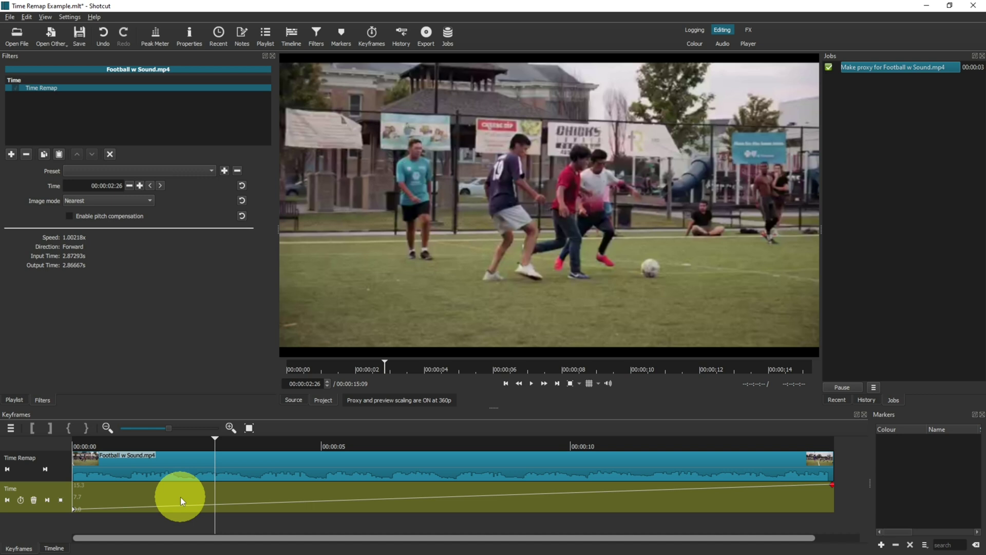
Add a time keyframe near 3 s, raise it to about 12 s, then scrub and play
double_click(214, 505)
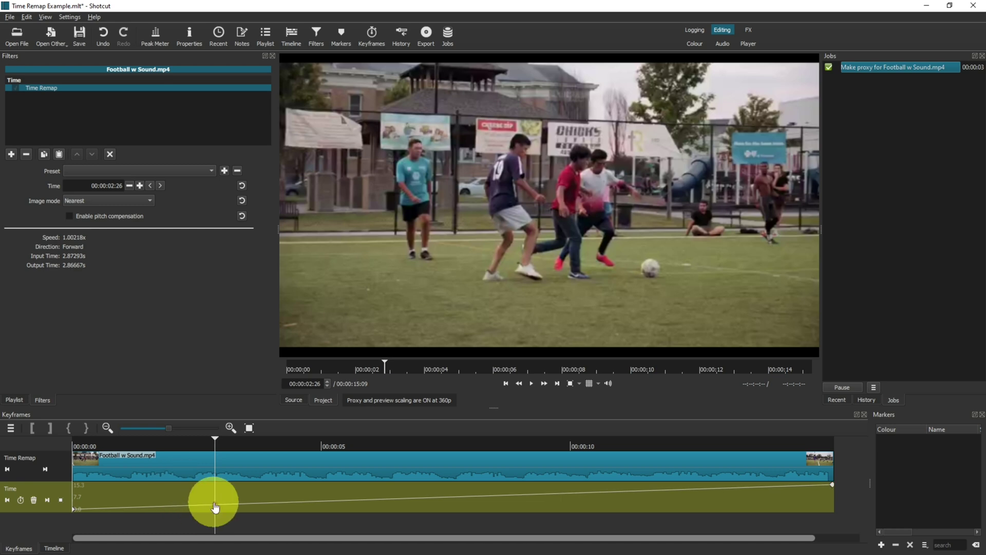
drag(215, 506, 215, 491)
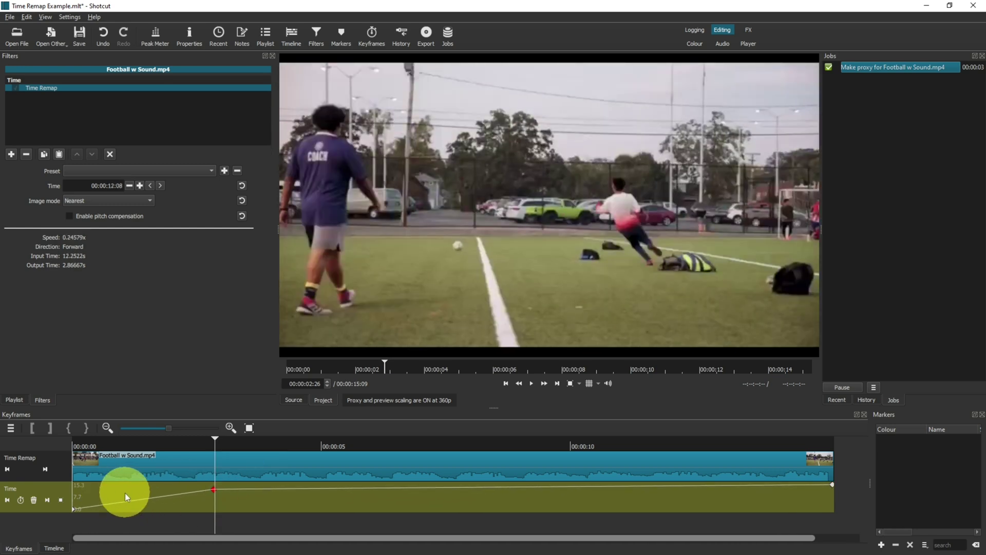
click(149, 446)
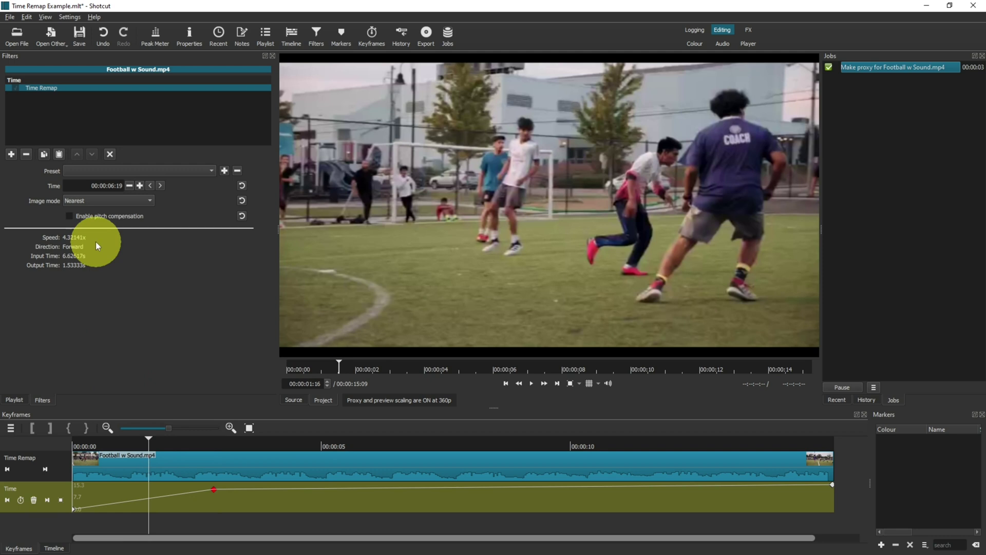
click(285, 447)
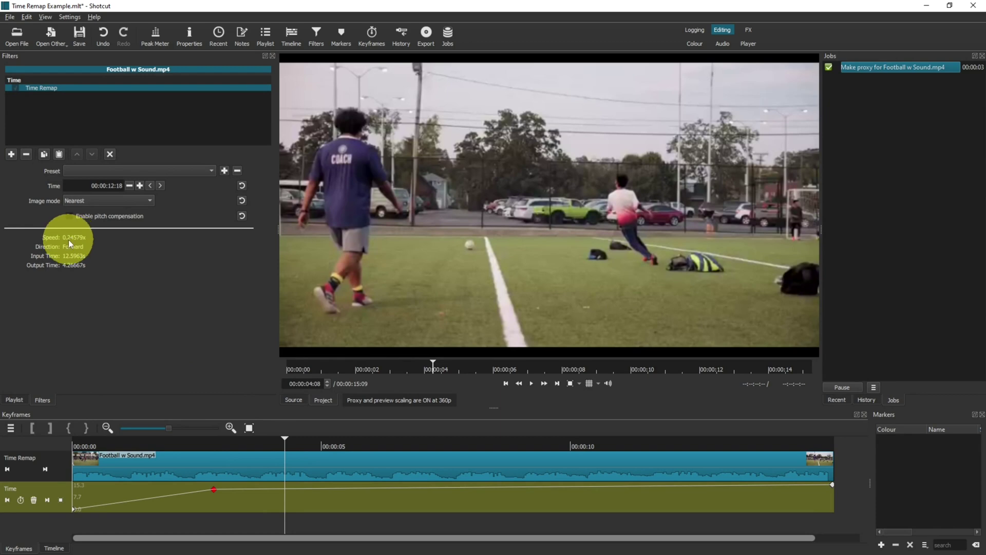
click(172, 446)
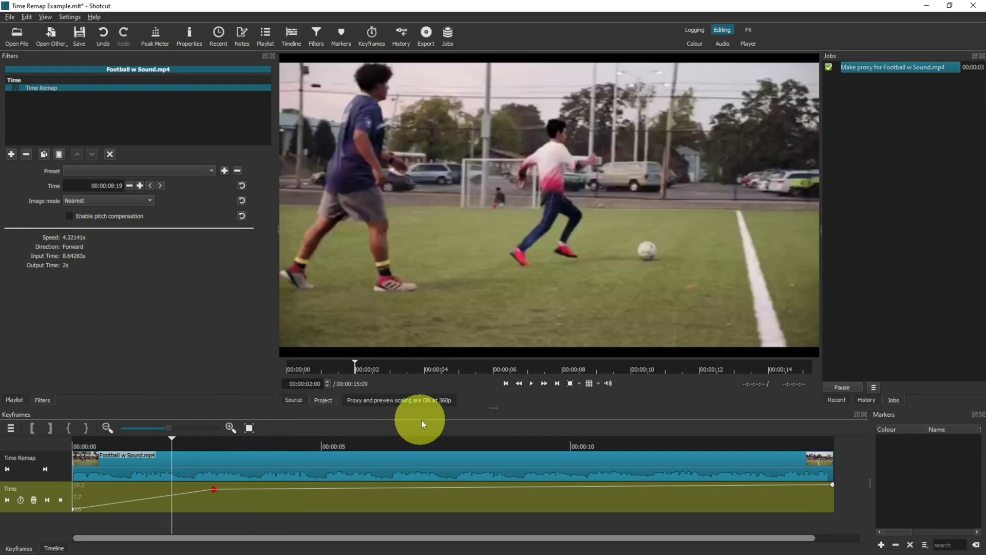
click(529, 384)
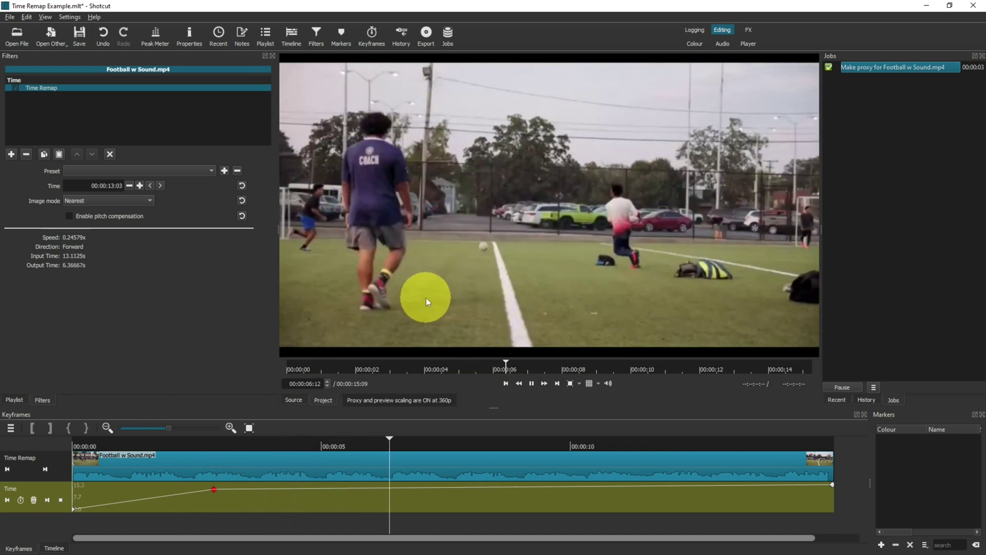
click(532, 384)
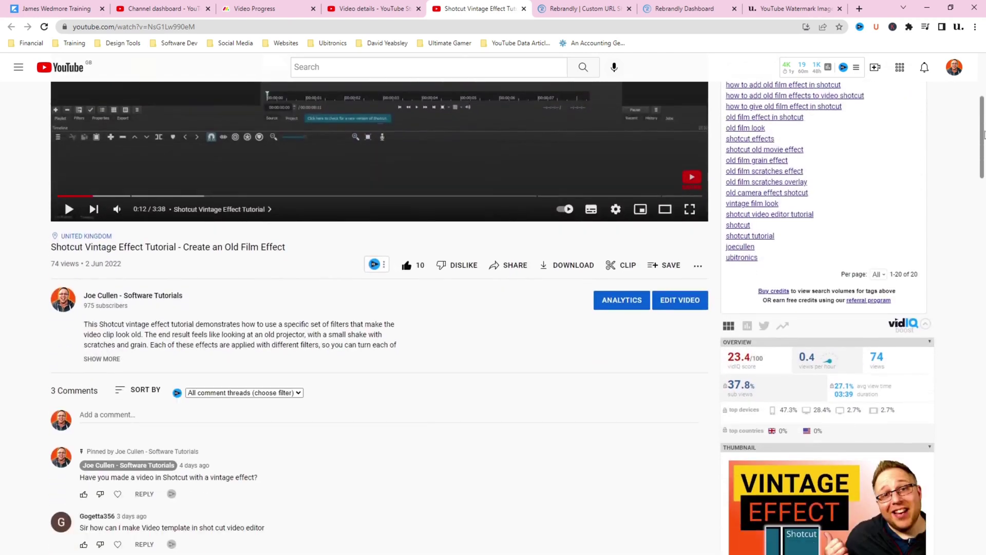
Show the Vintage Effect Tutorial's full description with SHOW MORE
click(103, 359)
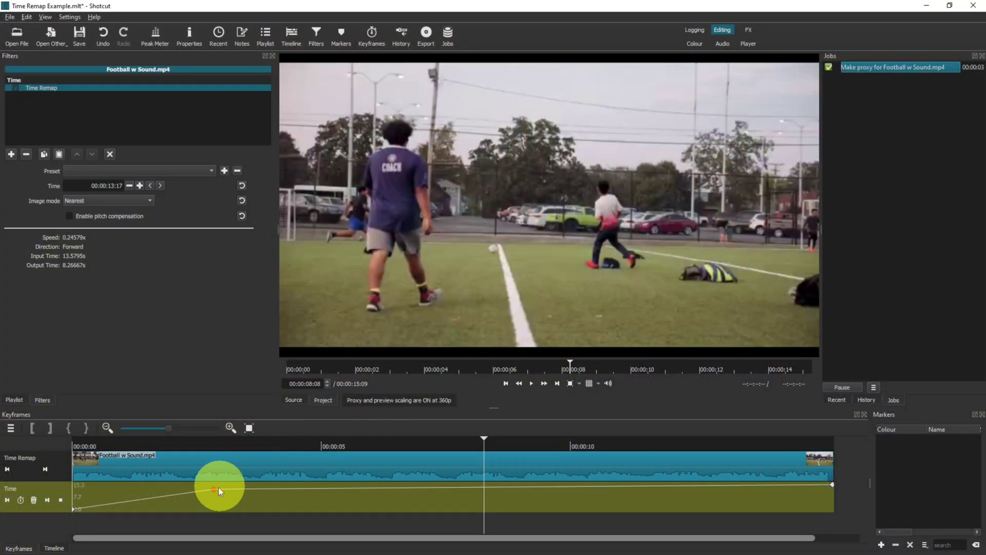
Lower the middle keyframe, move the end keyframe to 5 s, then play and inspect
drag(216, 493, 166, 507)
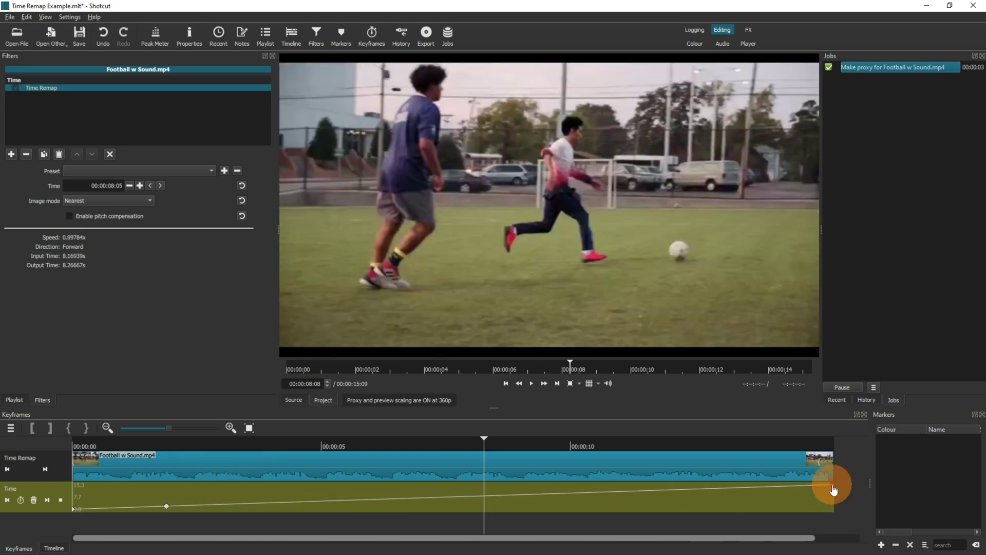
drag(831, 487, 322, 484)
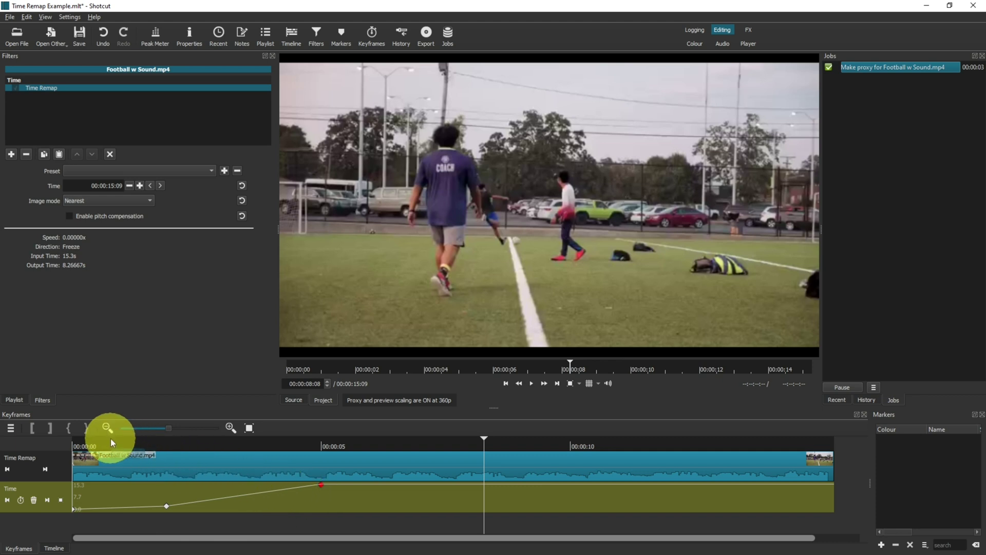
click(74, 446)
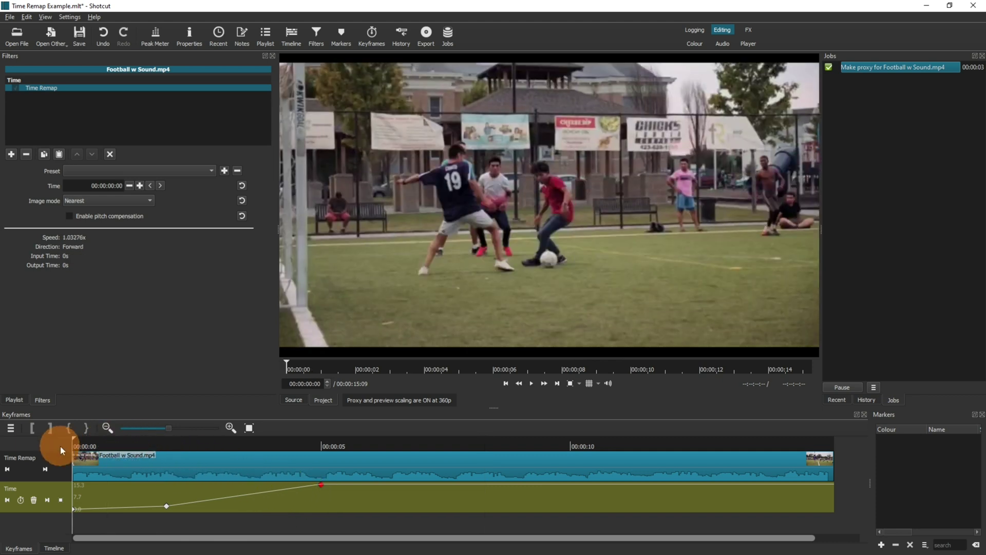
click(532, 383)
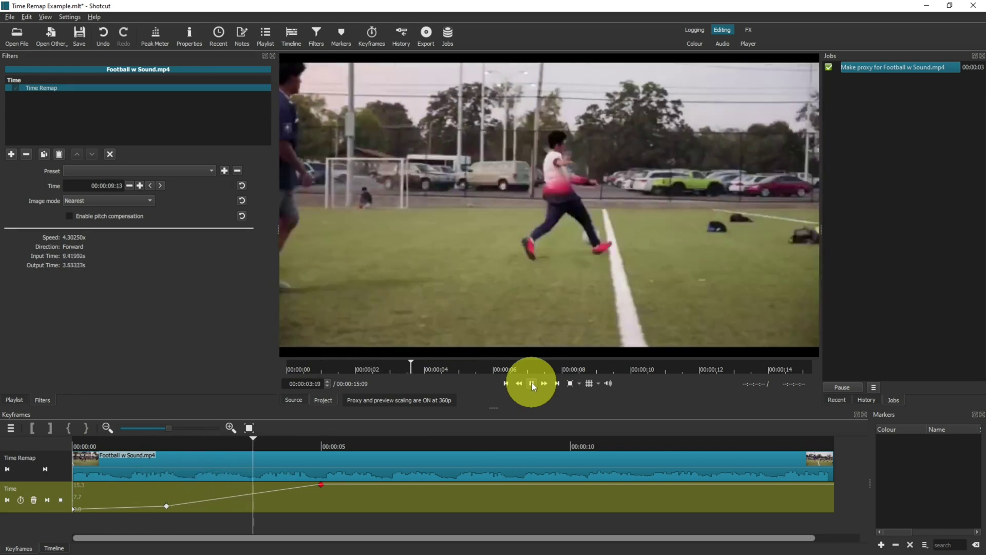
click(533, 382)
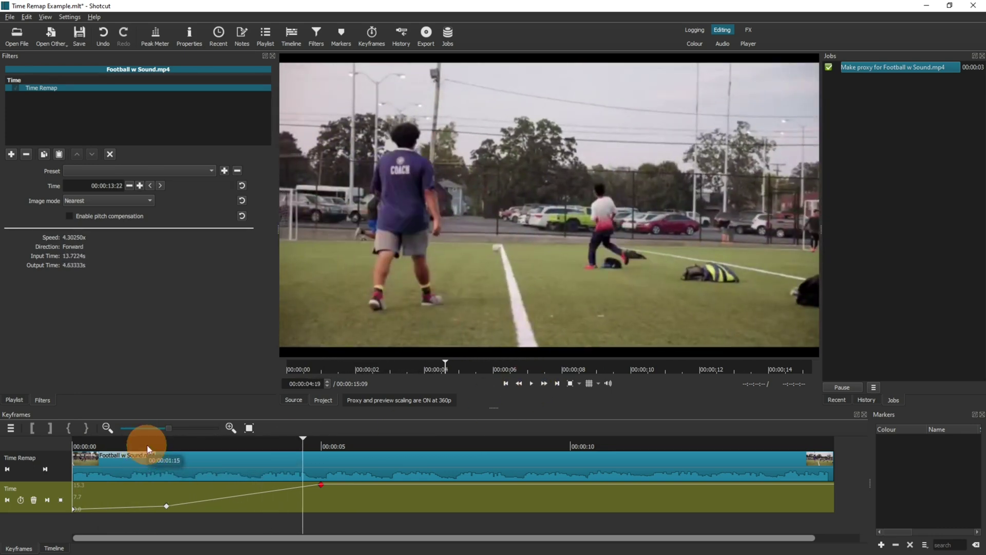
click(148, 444)
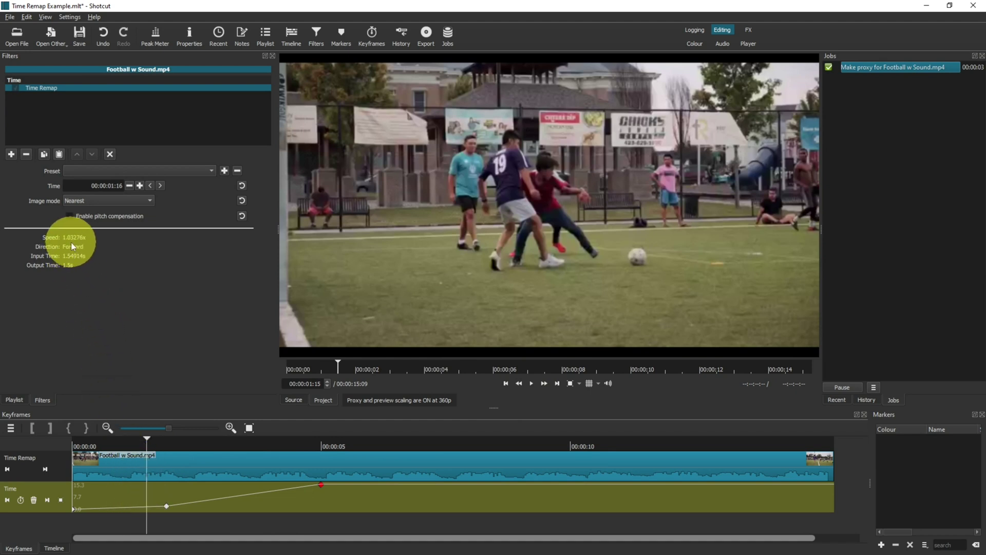
click(218, 444)
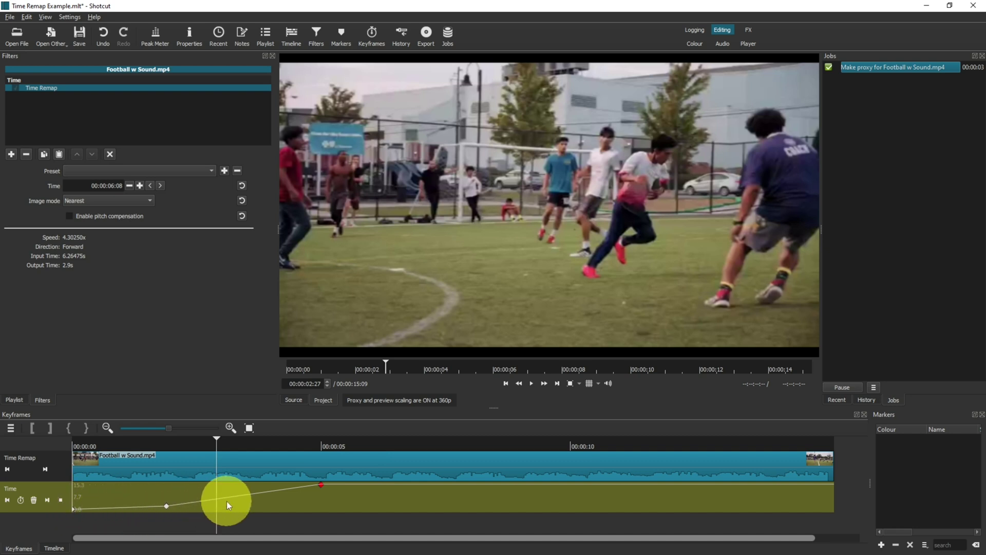
Slide the lower time keyframe later along the curve toward the four-second mark
click(171, 507)
drag(175, 511, 232, 509)
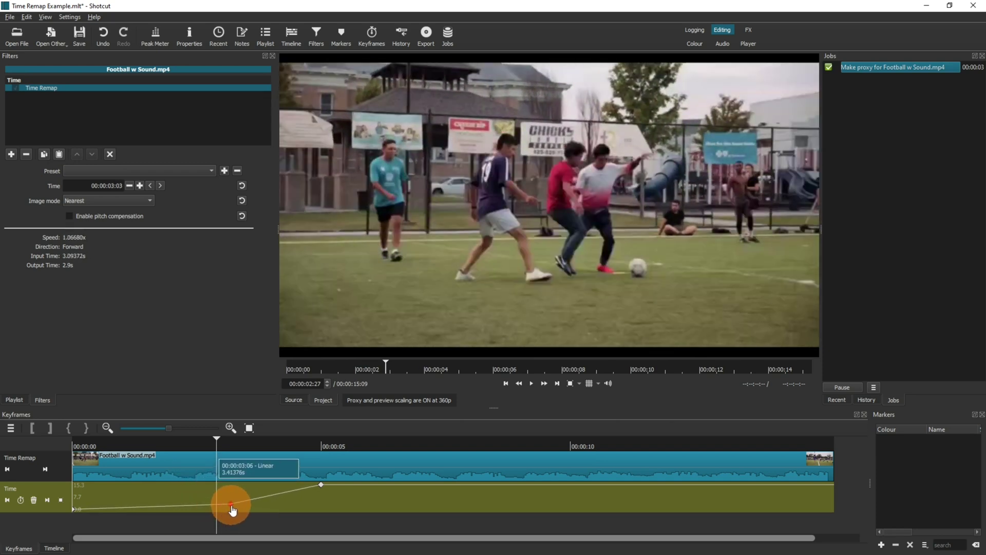
drag(232, 509, 286, 503)
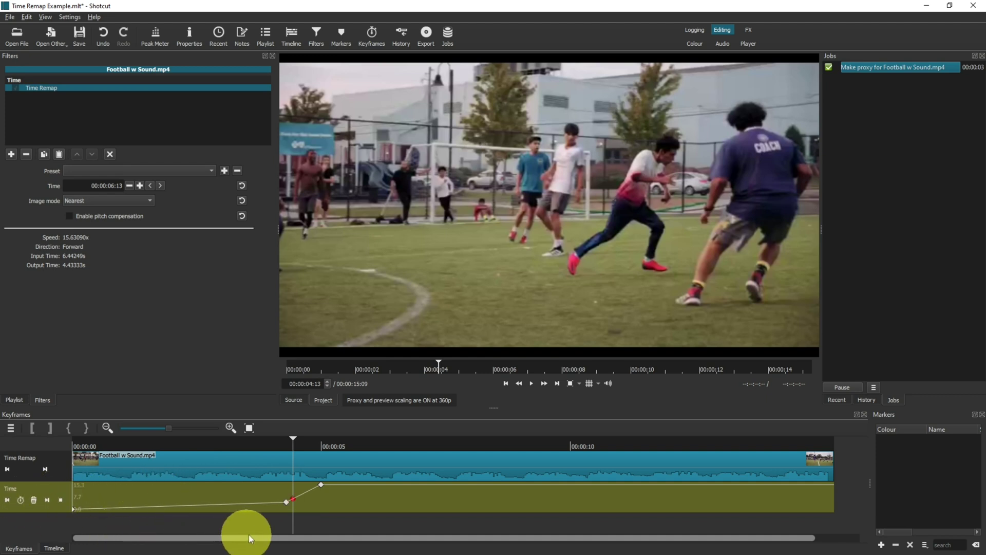
drag(295, 502, 296, 501)
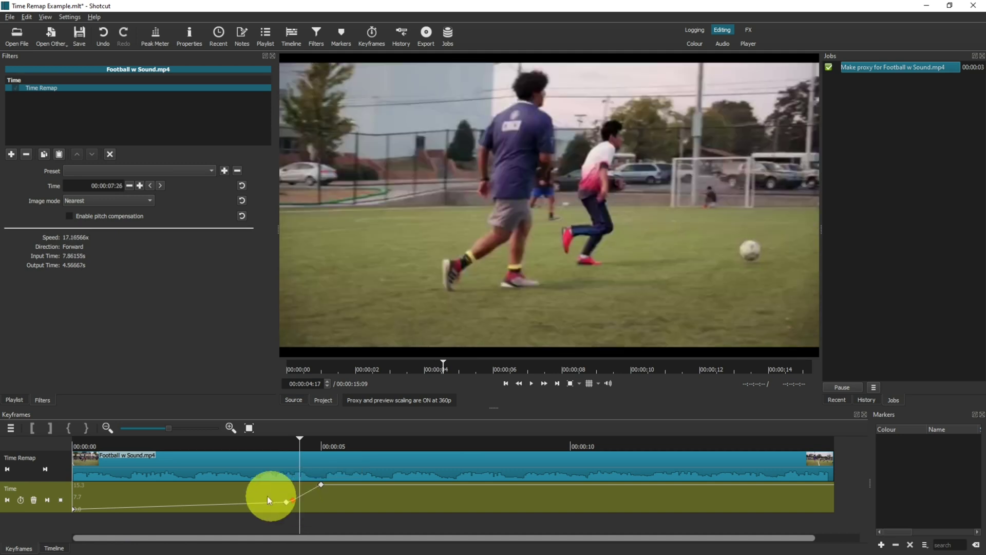
Add a keyframe near 4 s and adjust the keyframes into a rising ramp to 5 s
click(21, 500)
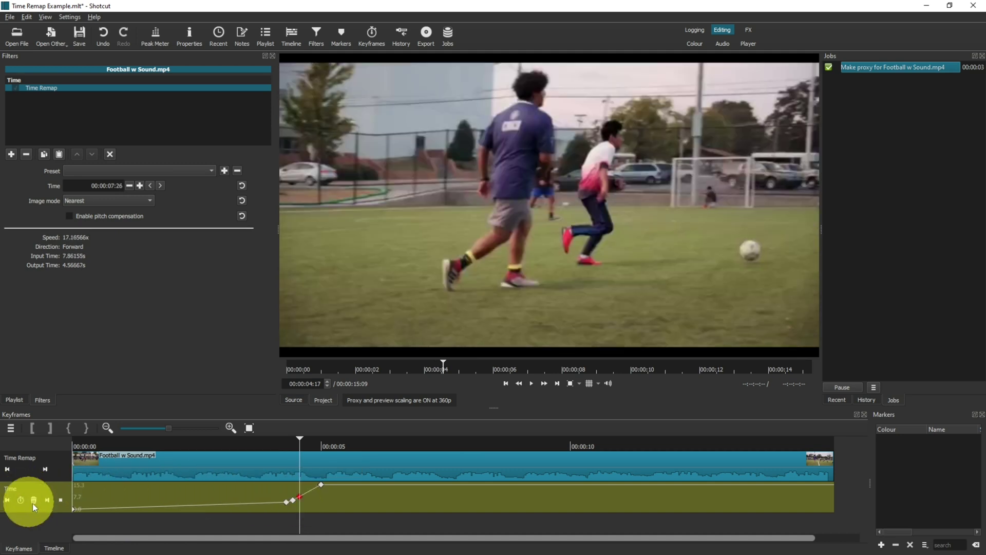
click(299, 500)
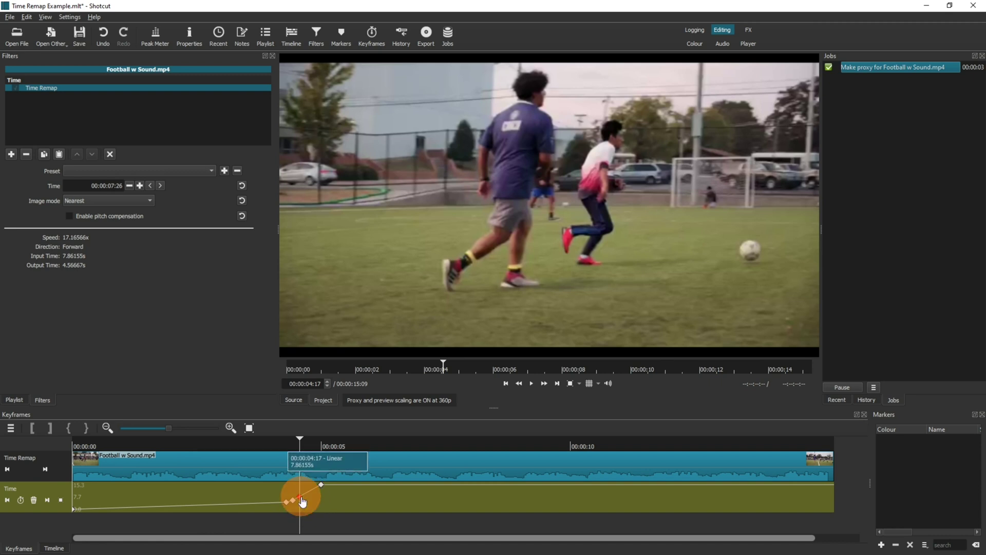
drag(303, 502, 305, 495)
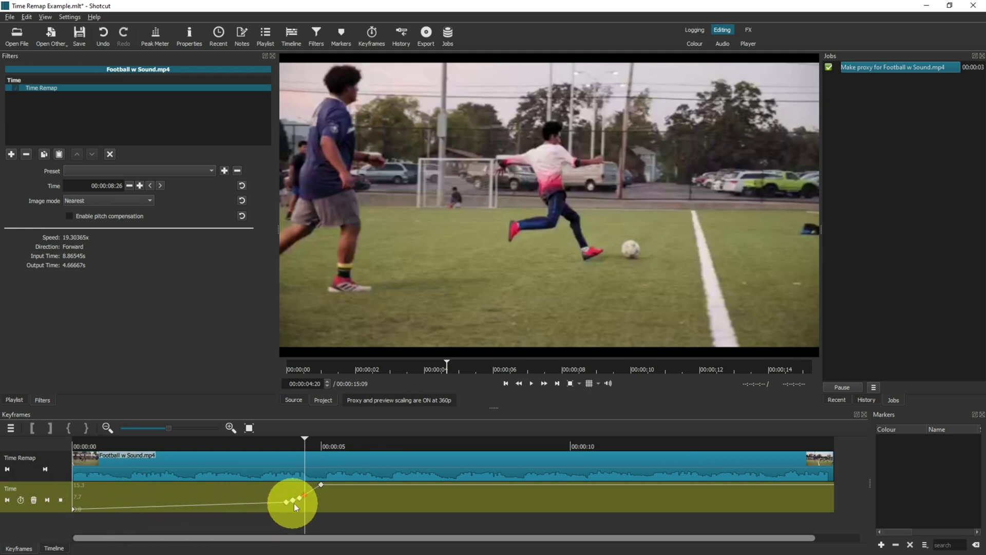
drag(306, 498, 311, 495)
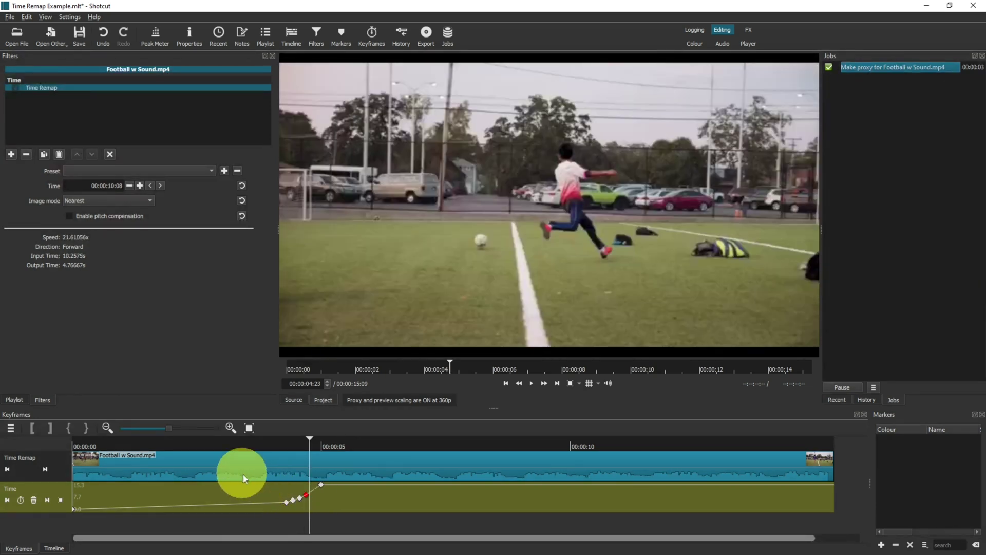
click(312, 495)
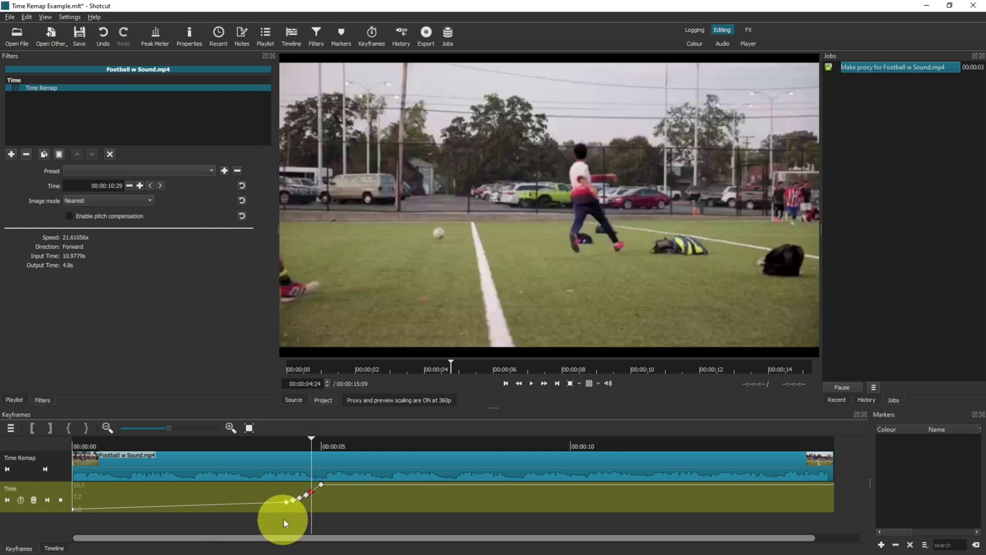
mouse_move(311, 498)
mouse_down()
mouse_move(311, 487)
mouse_move(323, 490)
mouse_up()
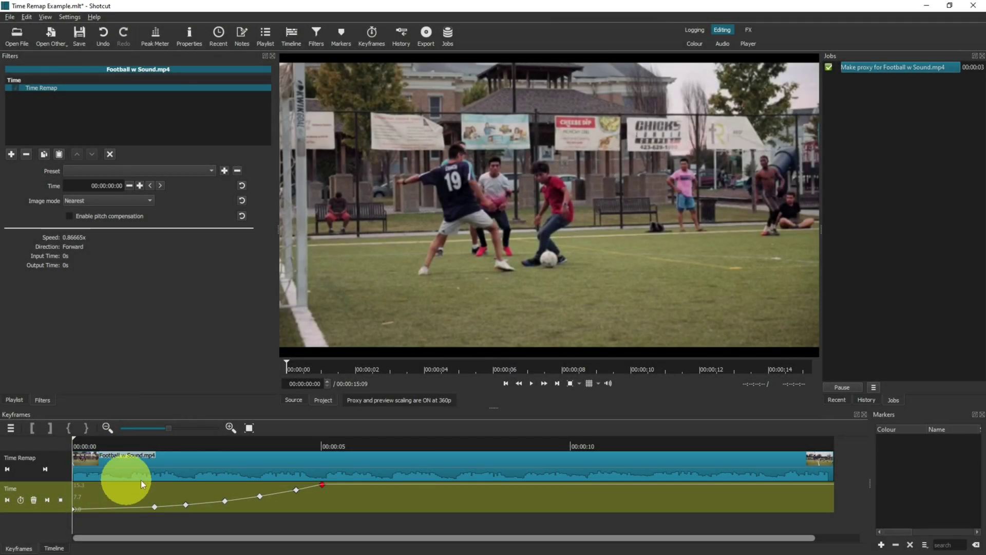
click(532, 384)
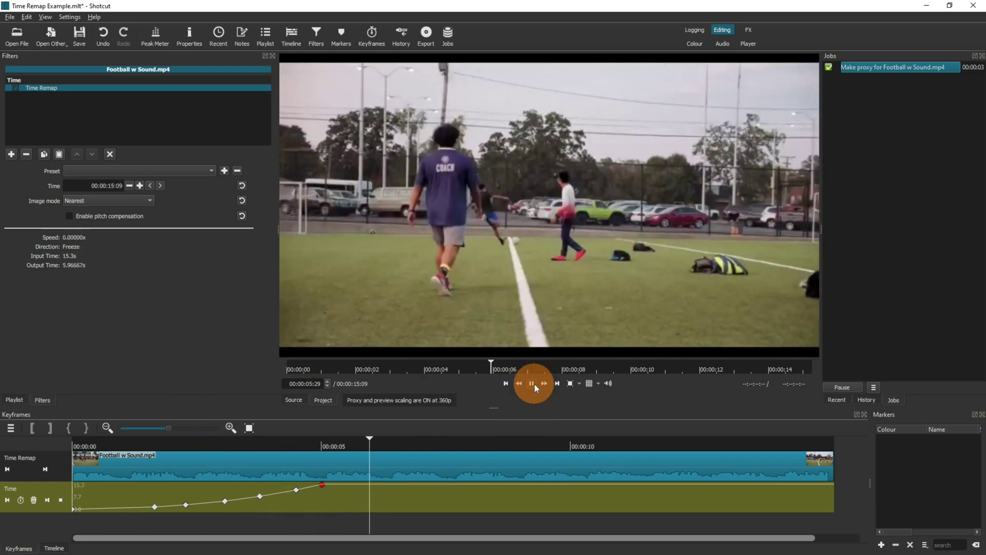
click(535, 383)
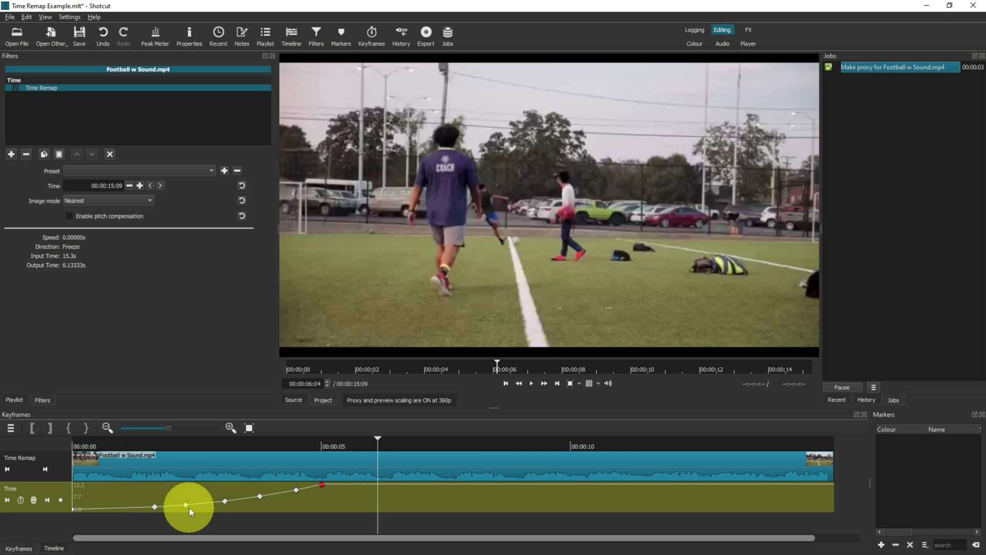
click(113, 513)
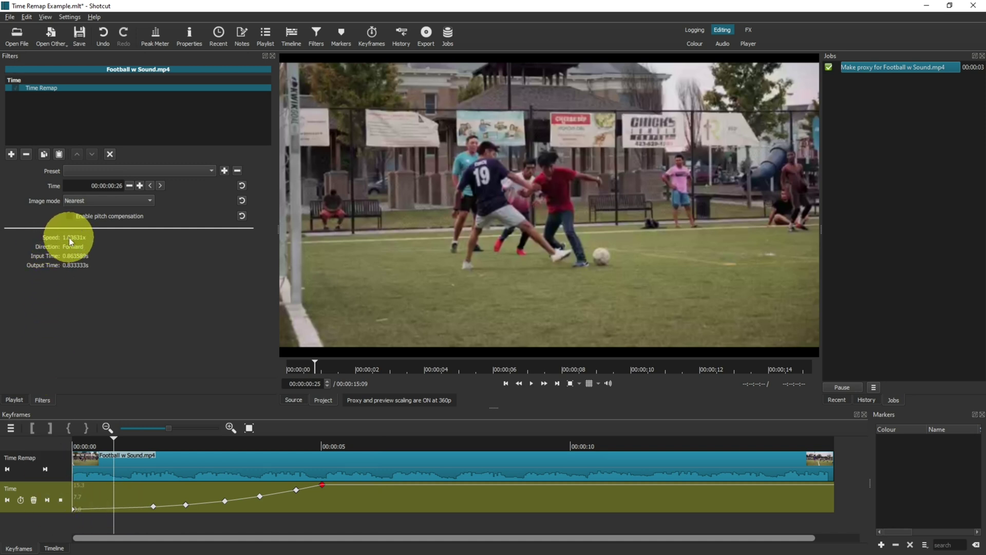
click(167, 498)
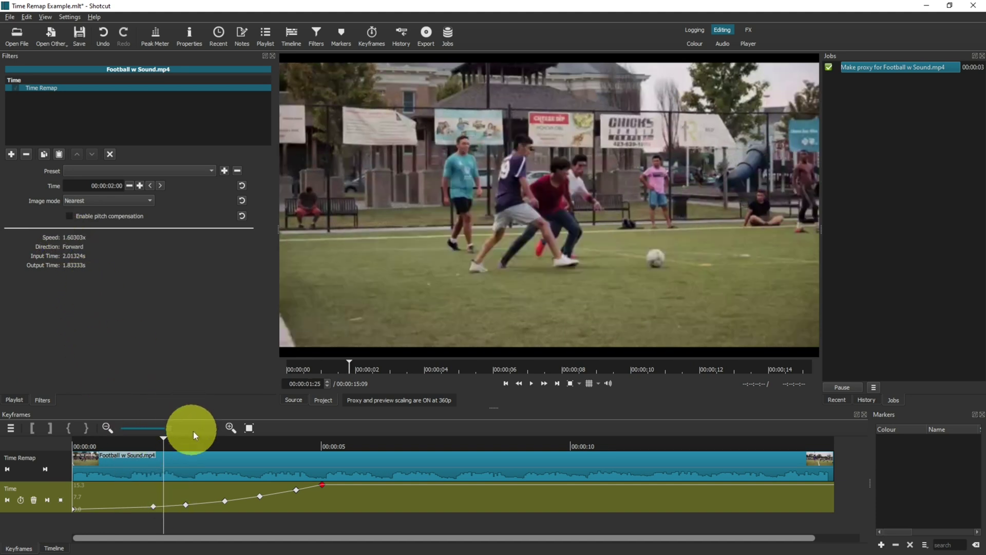
click(206, 496)
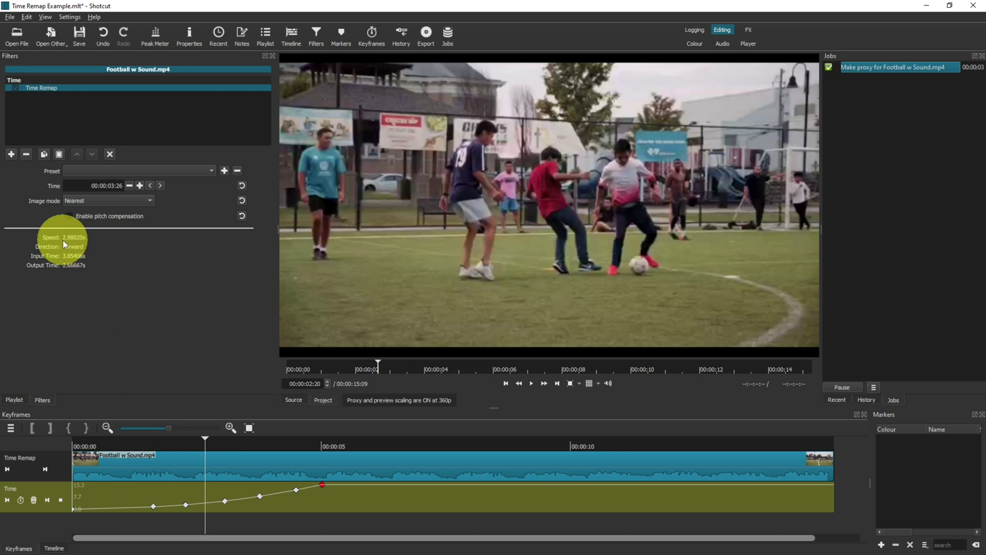
click(237, 491)
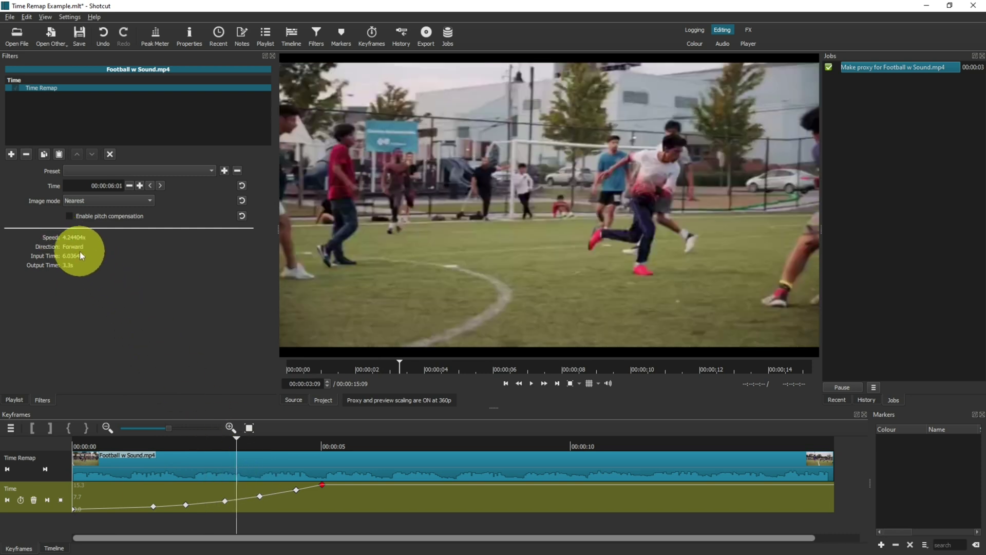
click(277, 488)
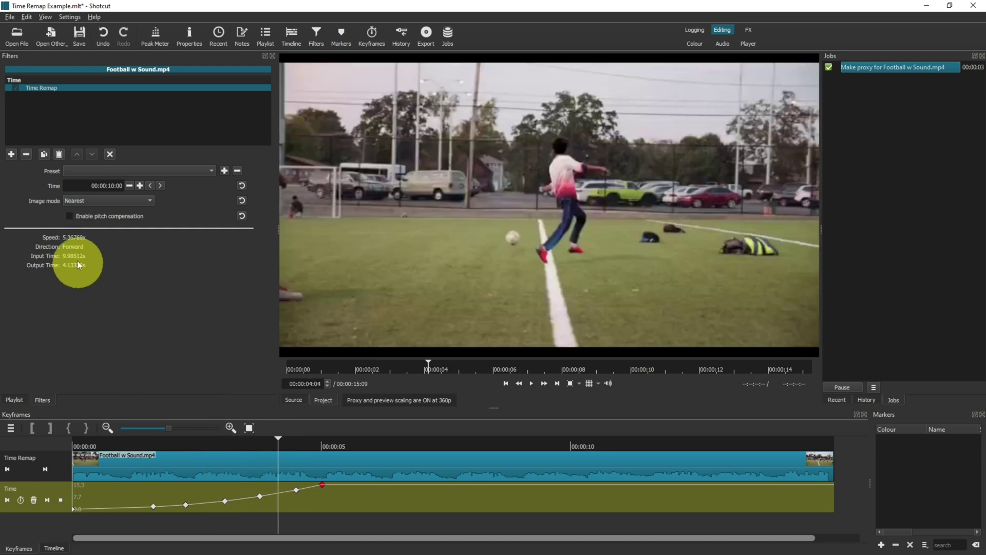
click(312, 475)
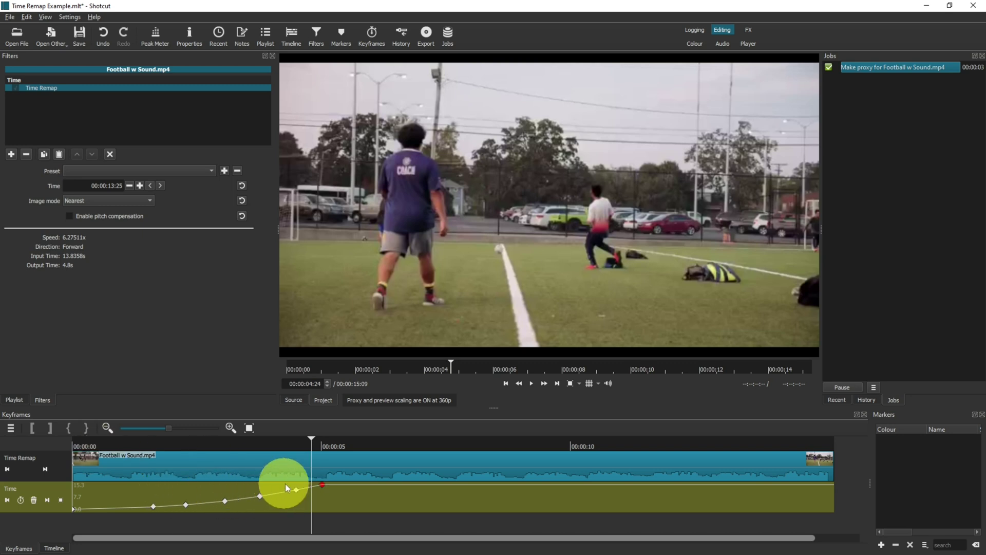
click(324, 480)
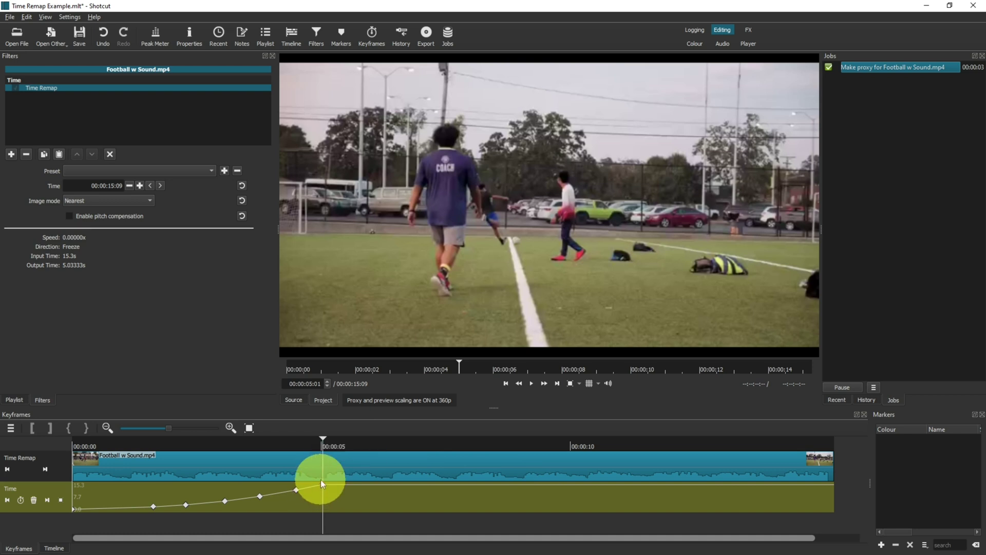
Delete the leftover clip after the five-second mark on the timeline
click(55, 549)
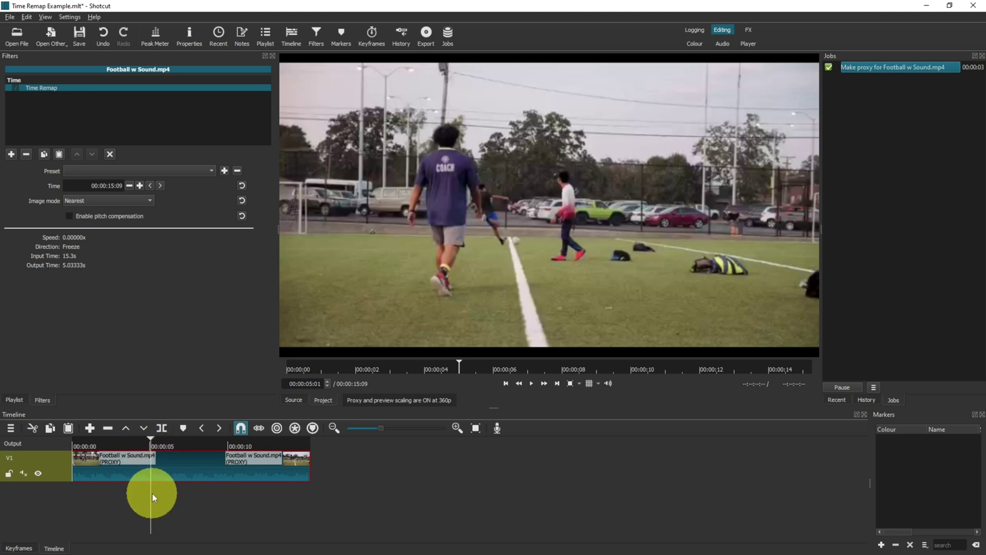
click(185, 462)
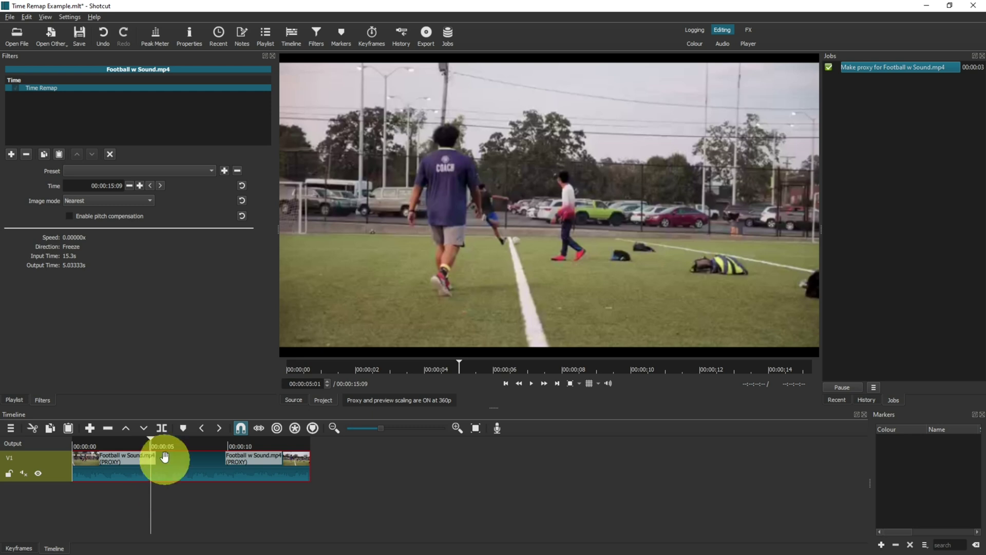
click(161, 429)
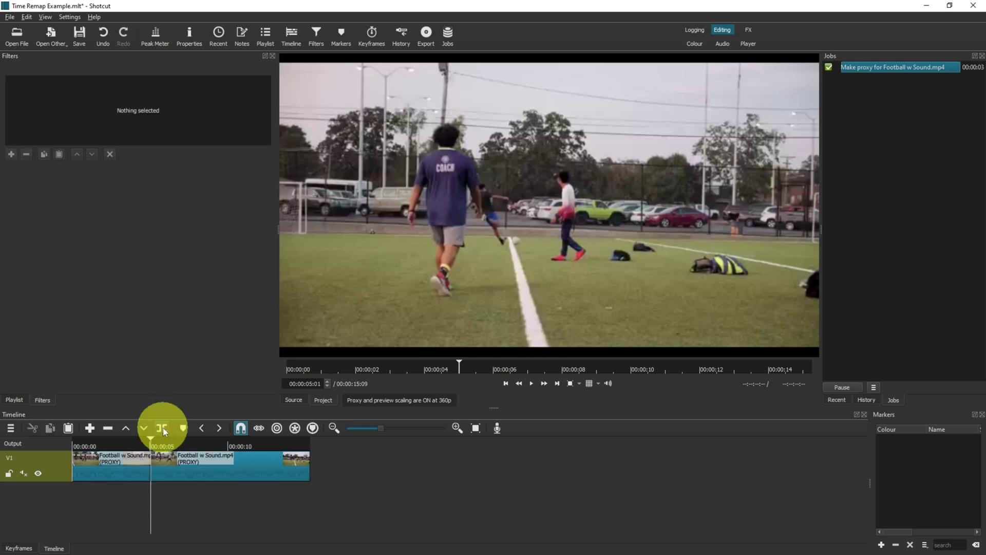
click(174, 465)
key(Delete)
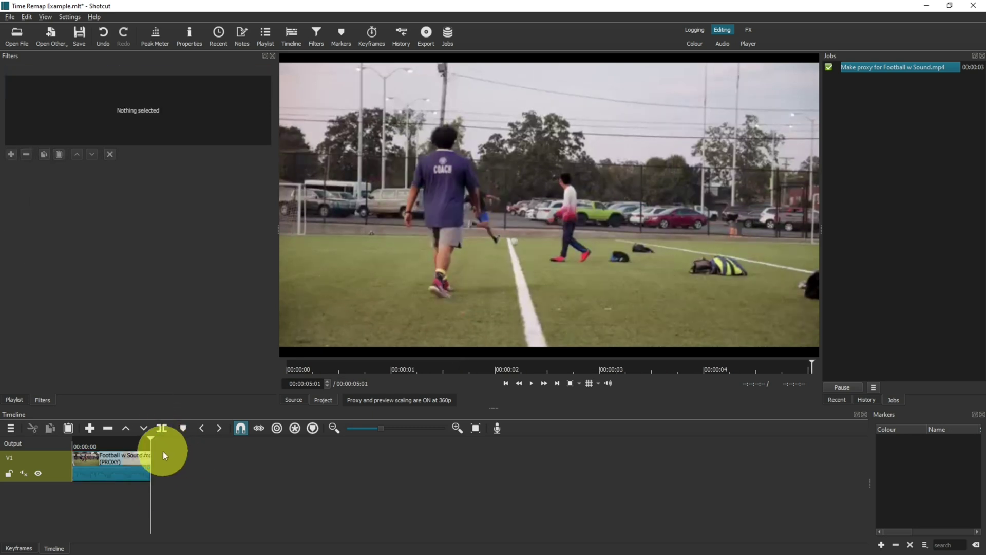
Check the remaining clip's Time Remap curve and play the 5-second clip from the start
click(123, 458)
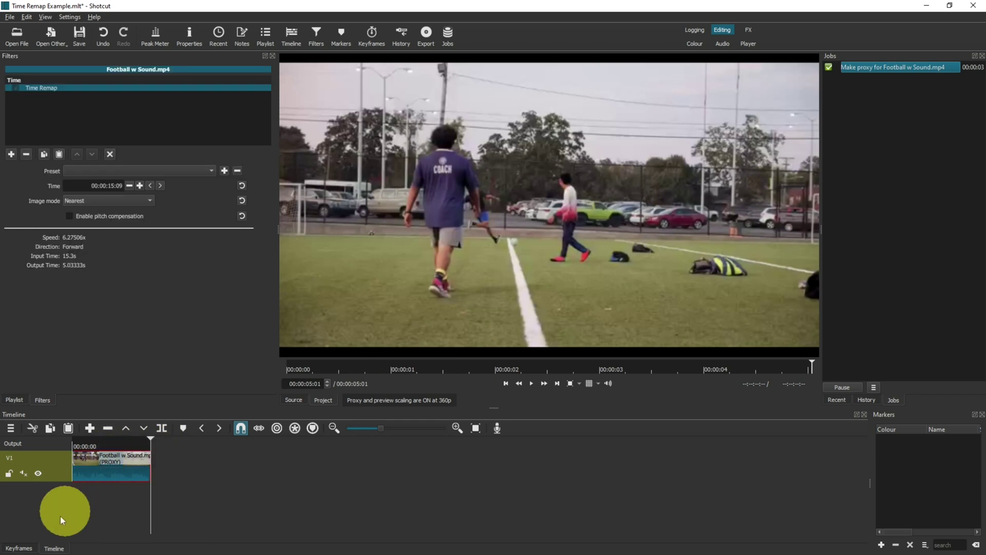
click(18, 548)
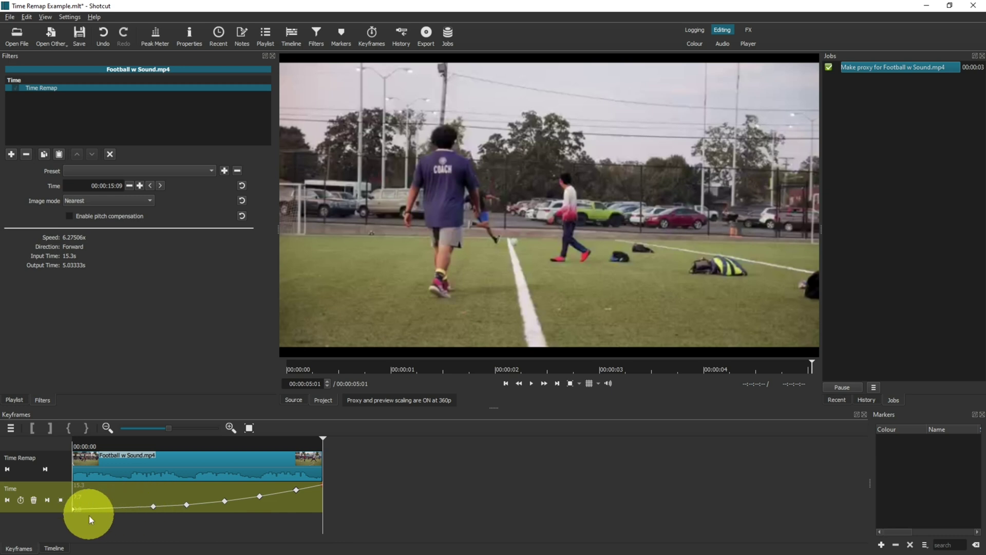
click(54, 548)
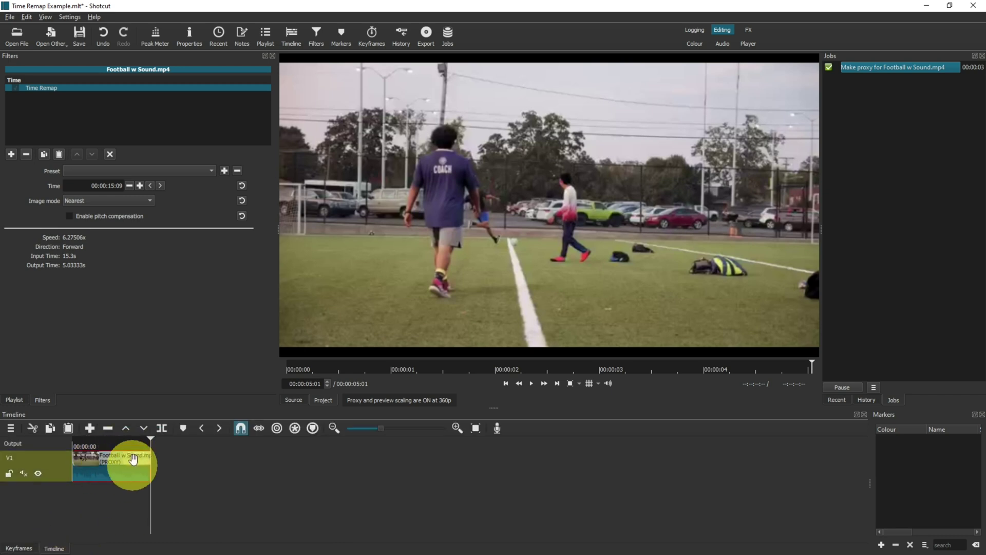
drag(128, 444, 73, 447)
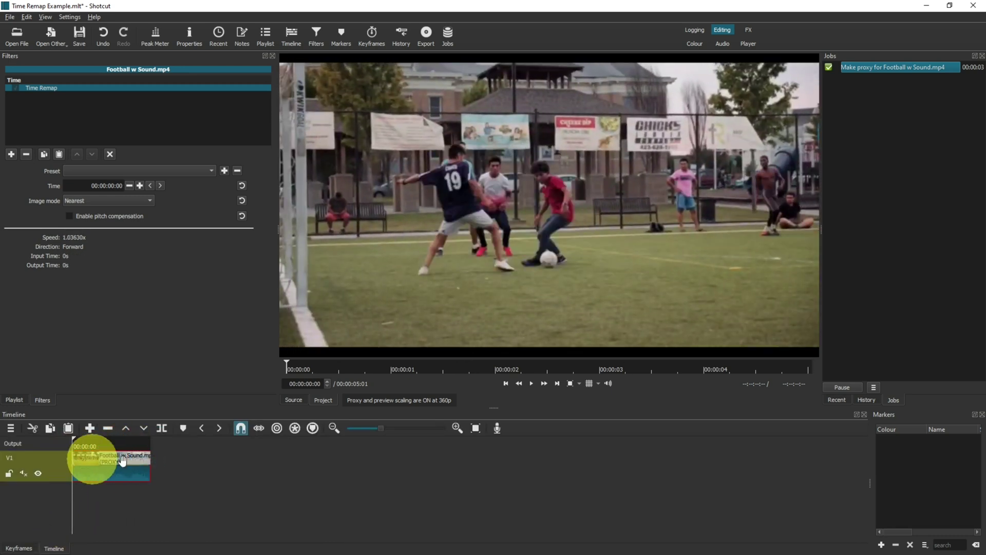
click(530, 384)
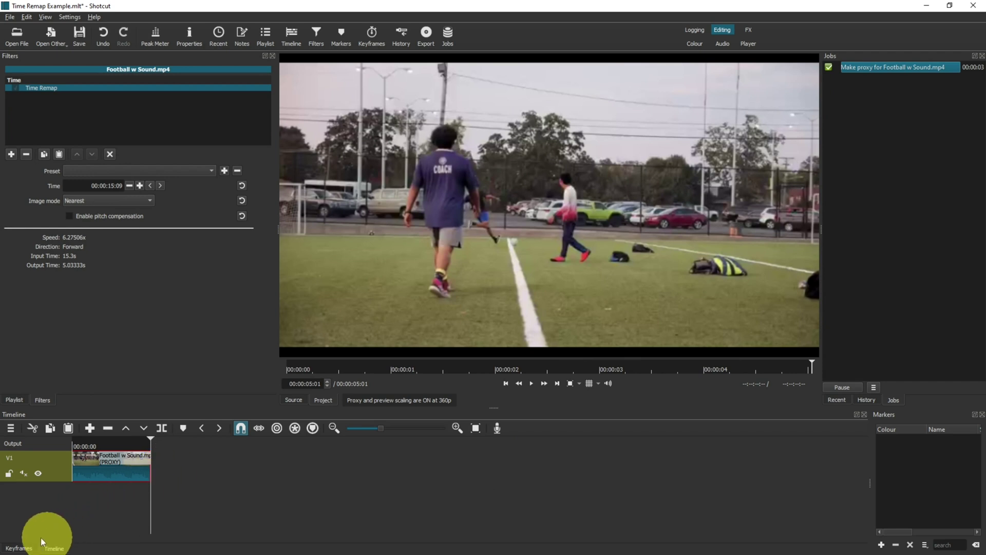
Raise the second Time keyframe to a later source time and preview the clip
click(19, 548)
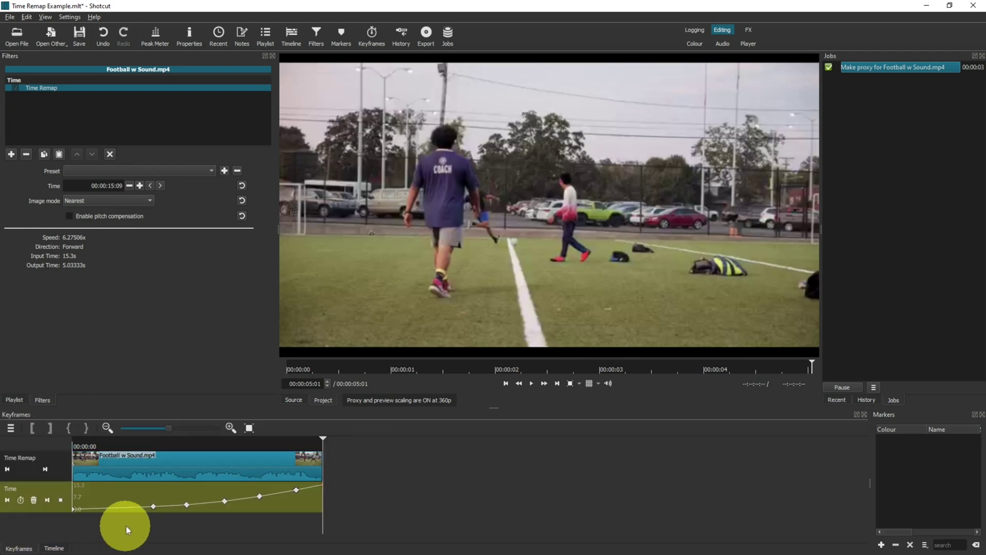
drag(153, 507, 140, 492)
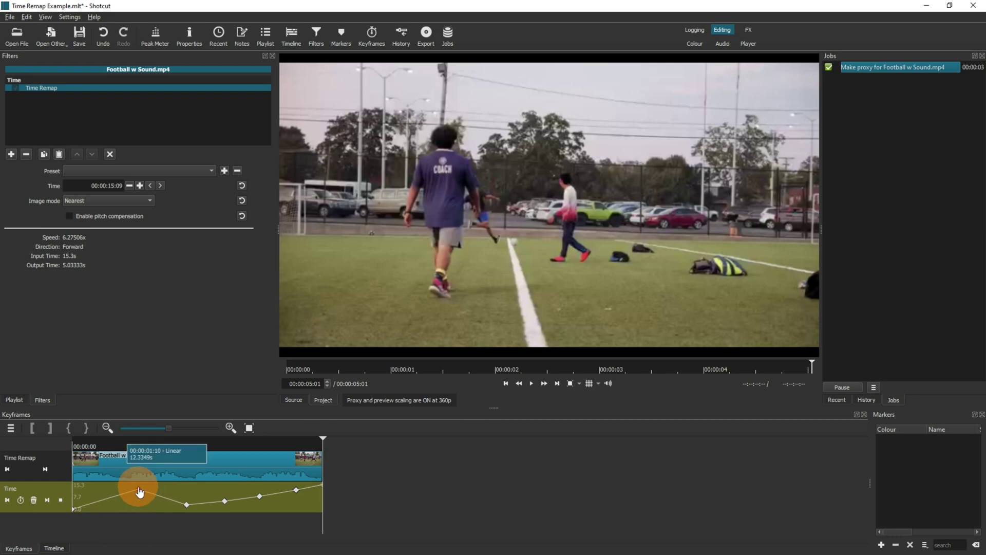
click(85, 446)
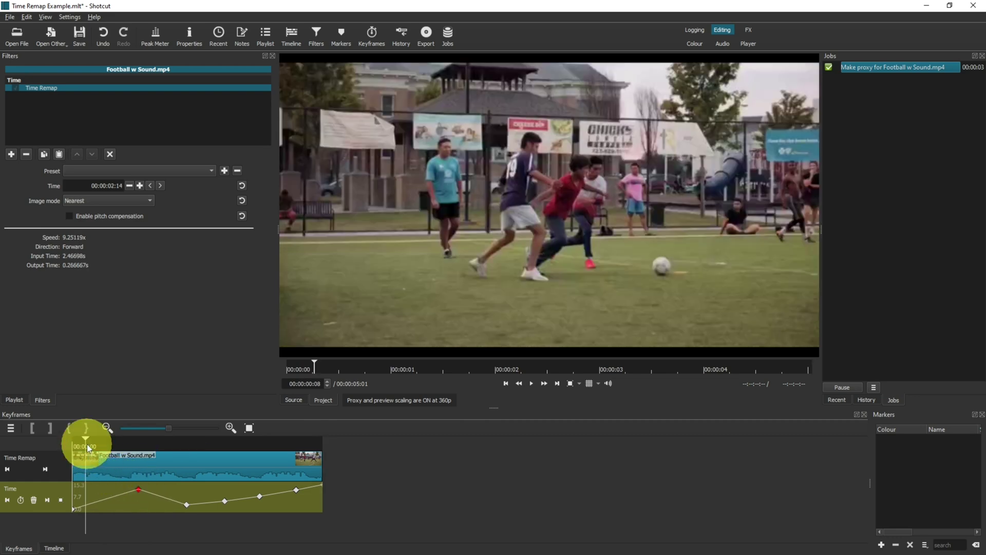
click(530, 383)
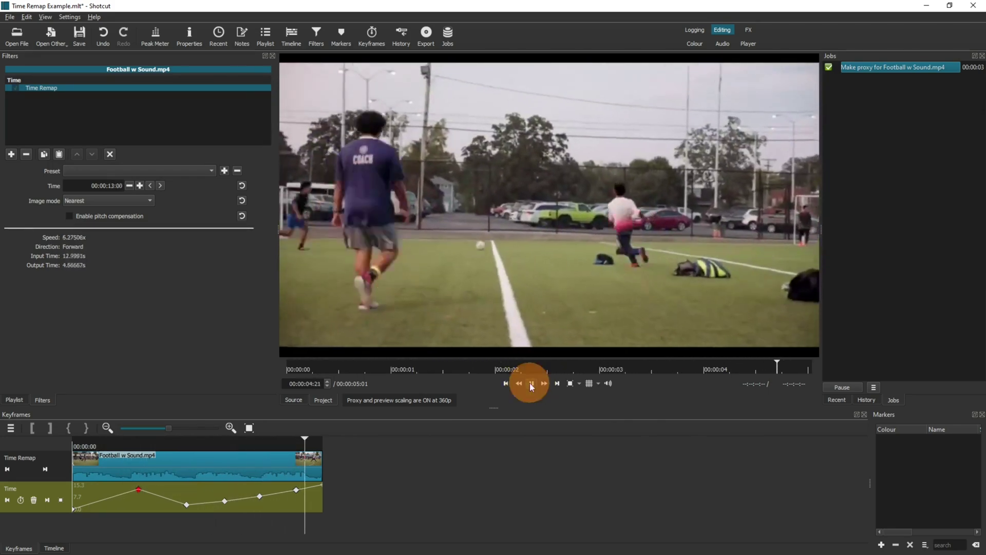
click(530, 383)
Raise the keyframe near 3 s so playback runs forward again, then return to the start
click(223, 500)
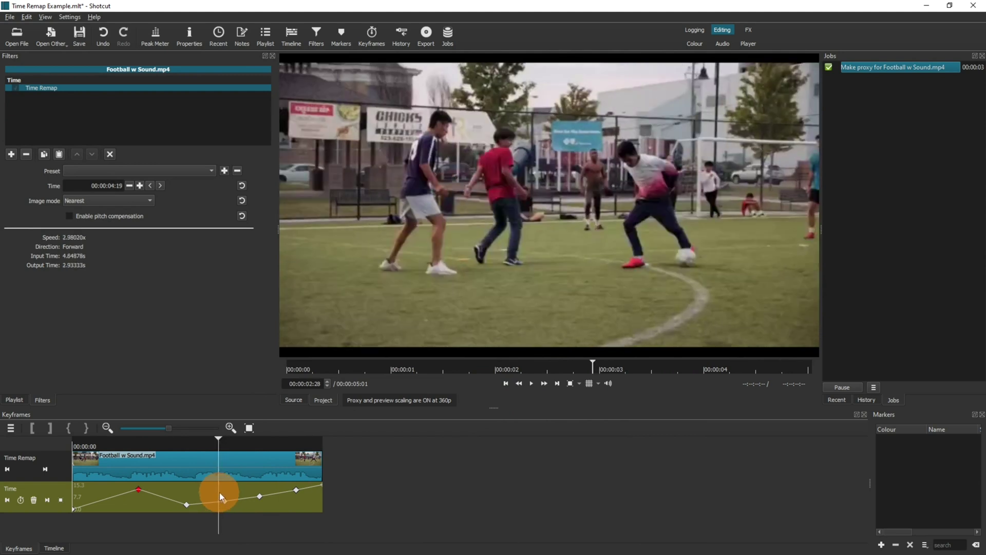
click(225, 505)
drag(224, 506, 225, 487)
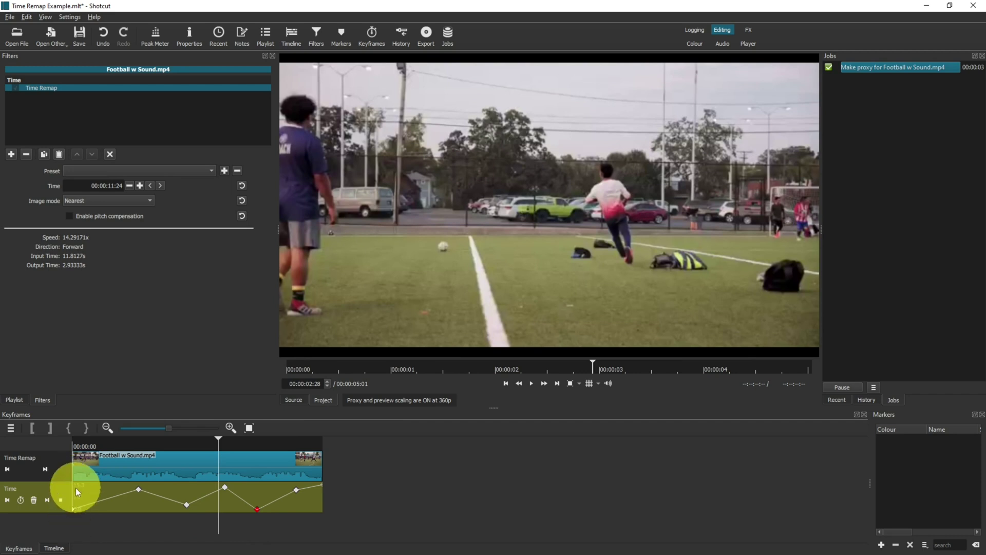
click(77, 446)
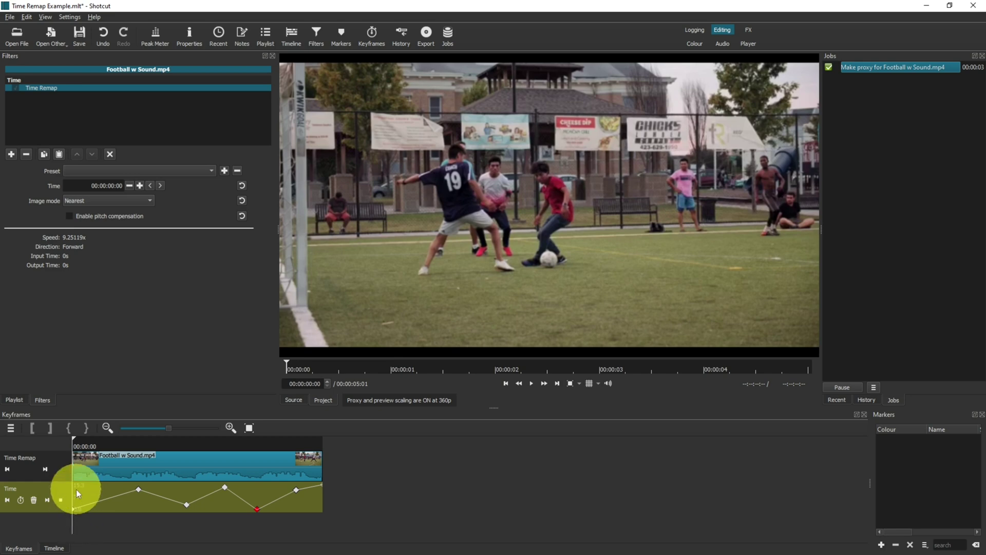
click(530, 382)
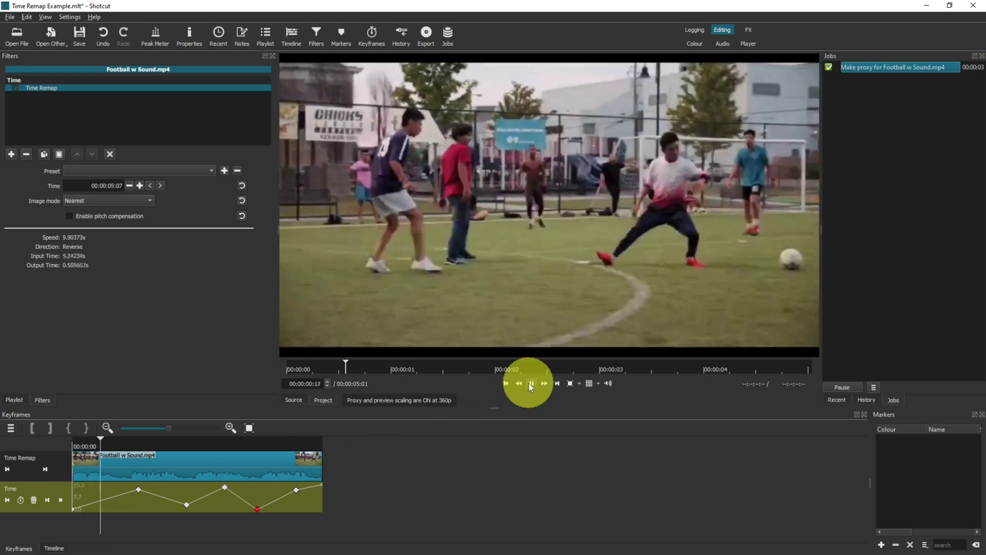